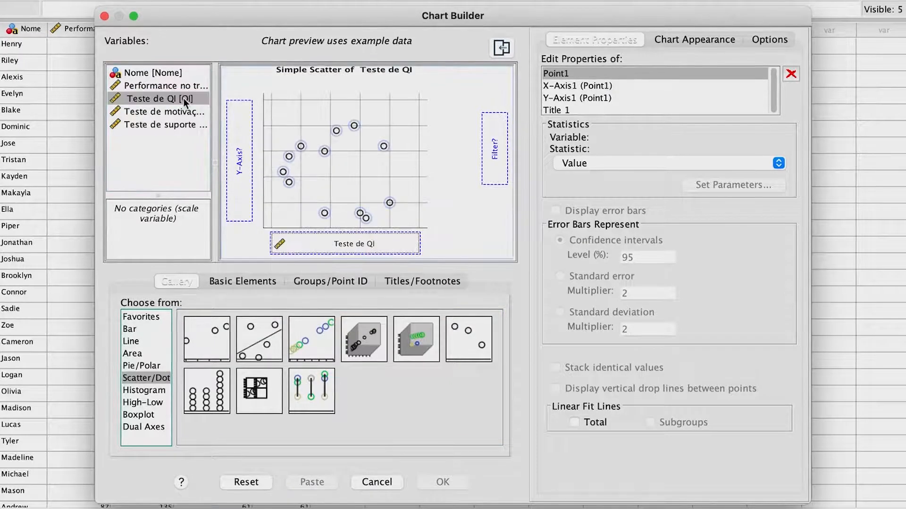
# Assign Performance no trabalho to the Y axis of the simple scatter chart and generate the chart
pyautogui.moveTo(175, 86); pyautogui.dragTo(235, 134)
pyautogui.click(441, 482)
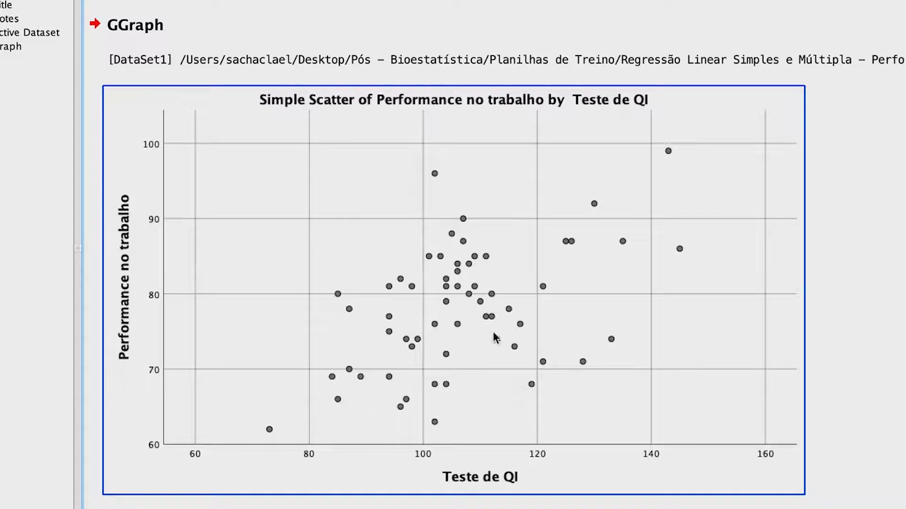
# Set up a linear regression with Performance no trabalho as the dependent variable and Teste de QI as the independent variable
pyautogui.scroll(5, 496, 335)
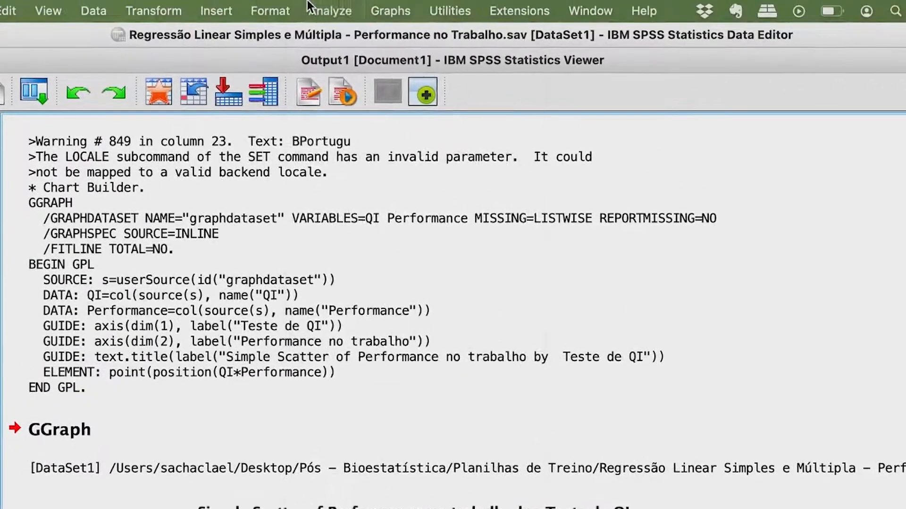
pyautogui.click(331, 10)
pyautogui.moveTo(451, 161)
pyautogui.moveTo(459, 218)
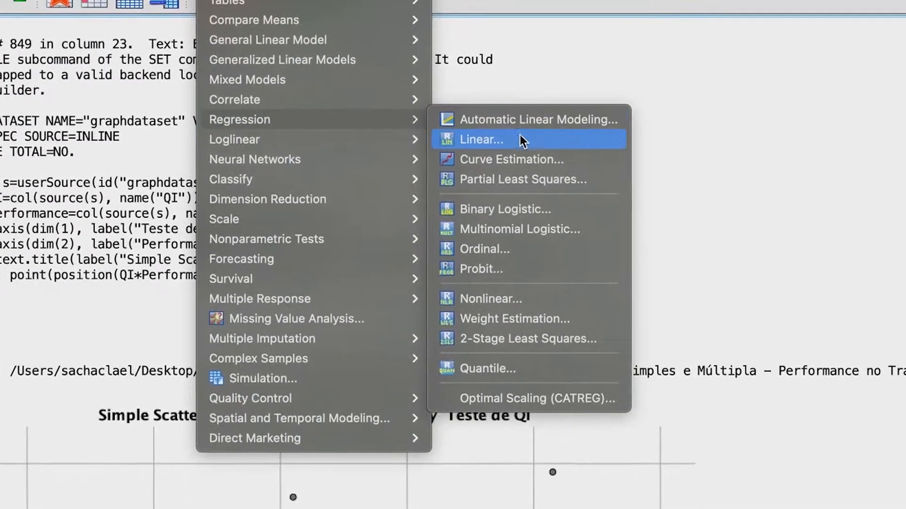
pyautogui.click(554, 168)
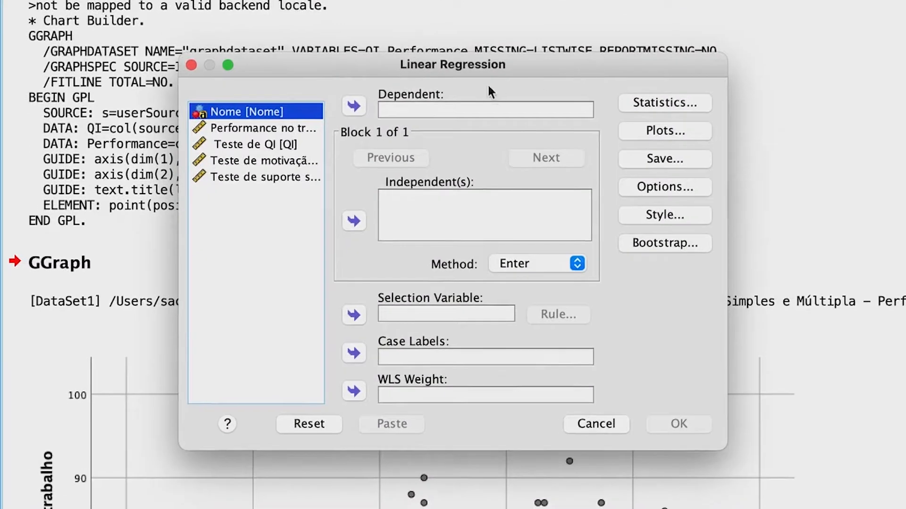
pyautogui.click(284, 128)
pyautogui.click(351, 108)
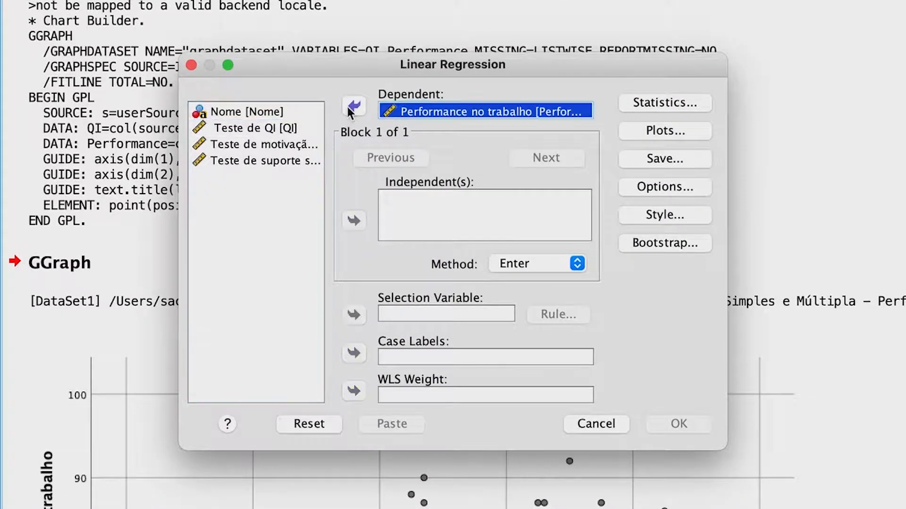
pyautogui.click(276, 130)
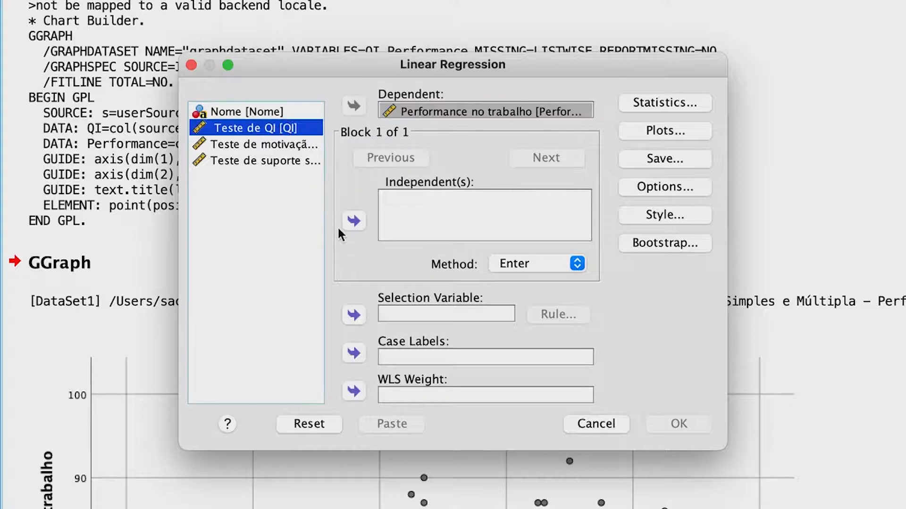
pyautogui.click(354, 222)
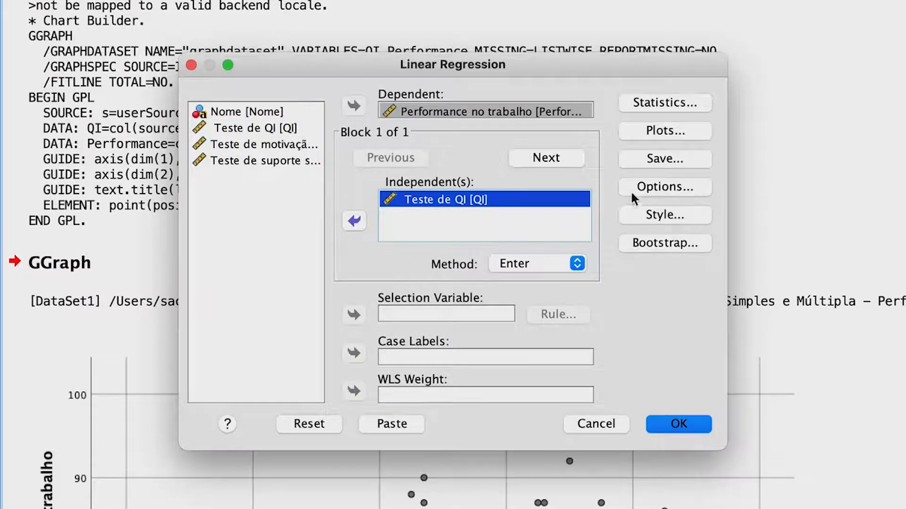
# Add descriptives, Durbin-Watson and casewise diagnostics for outliers outside 3 standard deviations to the regression statistics
pyautogui.click(650, 98)
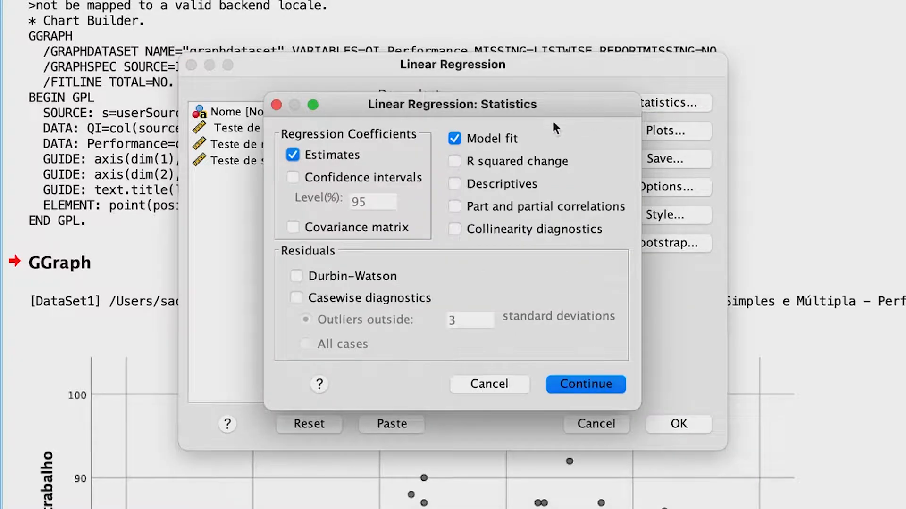
pyautogui.click(503, 183)
pyautogui.click(350, 273)
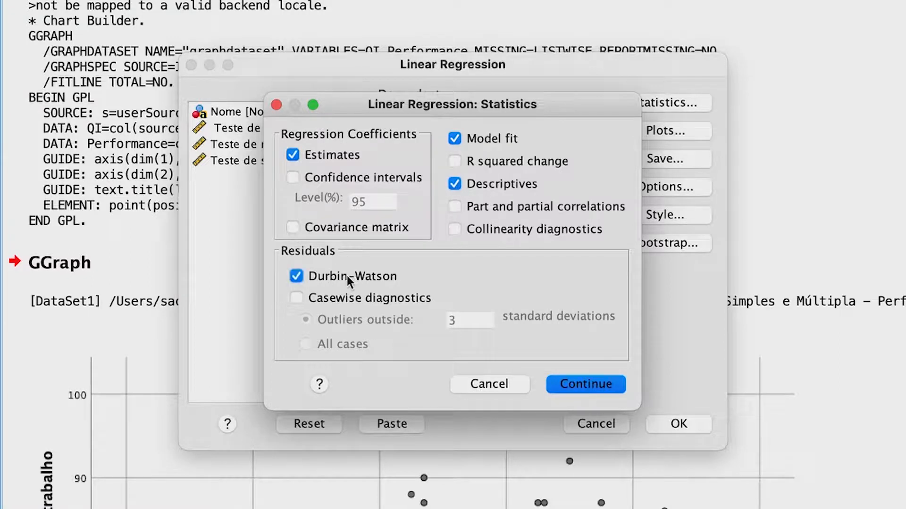
pyautogui.click(347, 300)
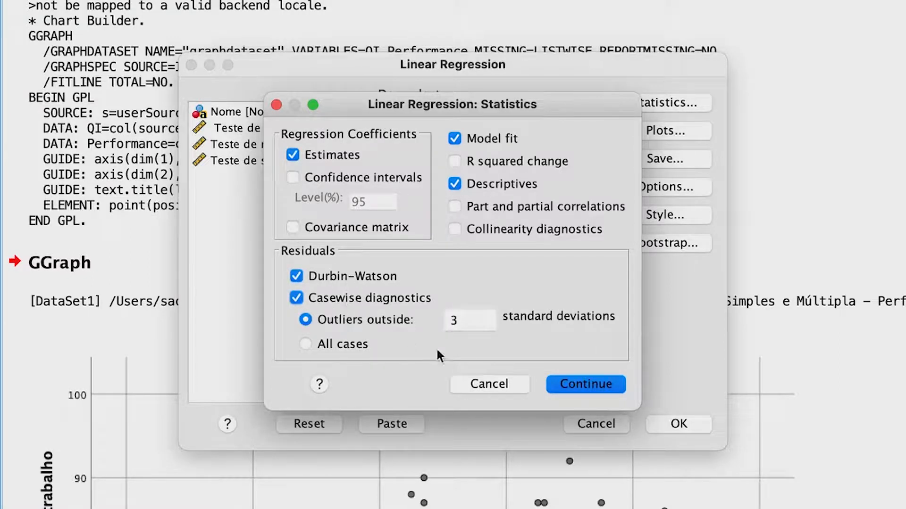
pyautogui.click(387, 329)
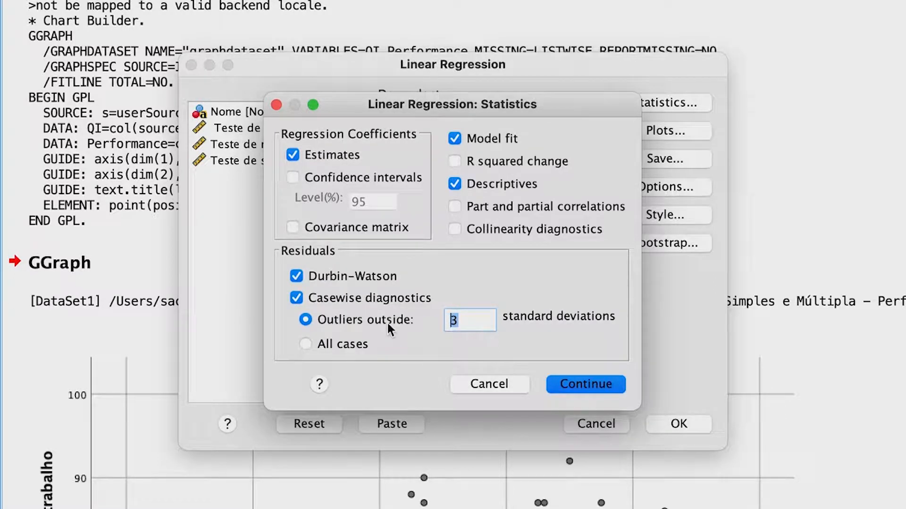
pyautogui.click(568, 381)
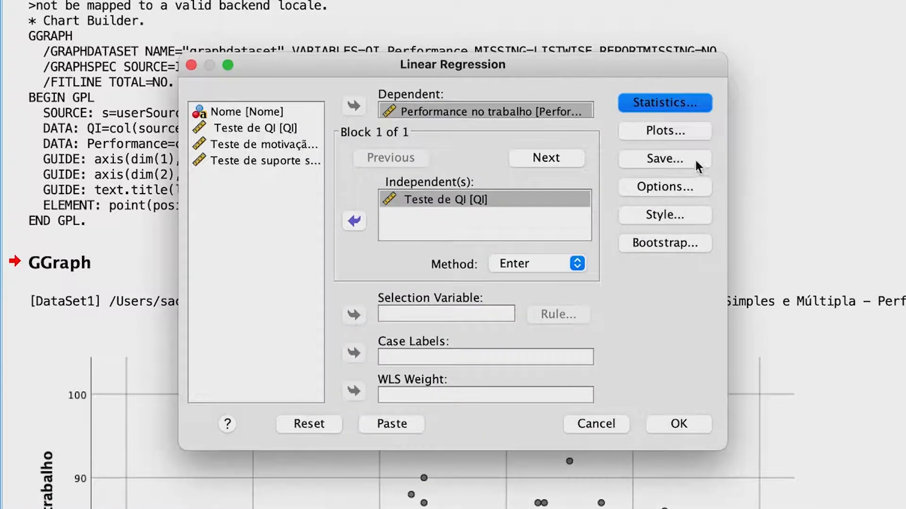
# Define the regression's residual scatter plot with *ZPRED on the X axis and *ZRESID on the Y axis
pyautogui.click(677, 132)
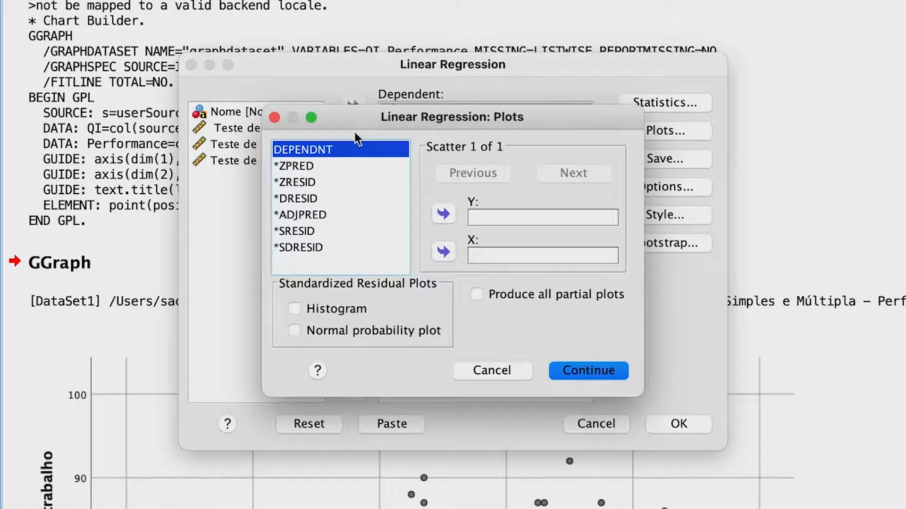
pyautogui.click(333, 165)
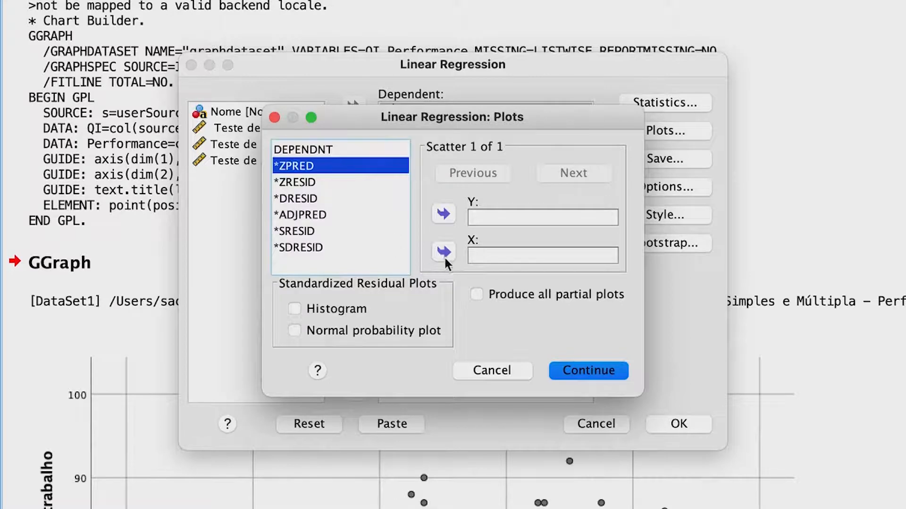
pyautogui.click(444, 253)
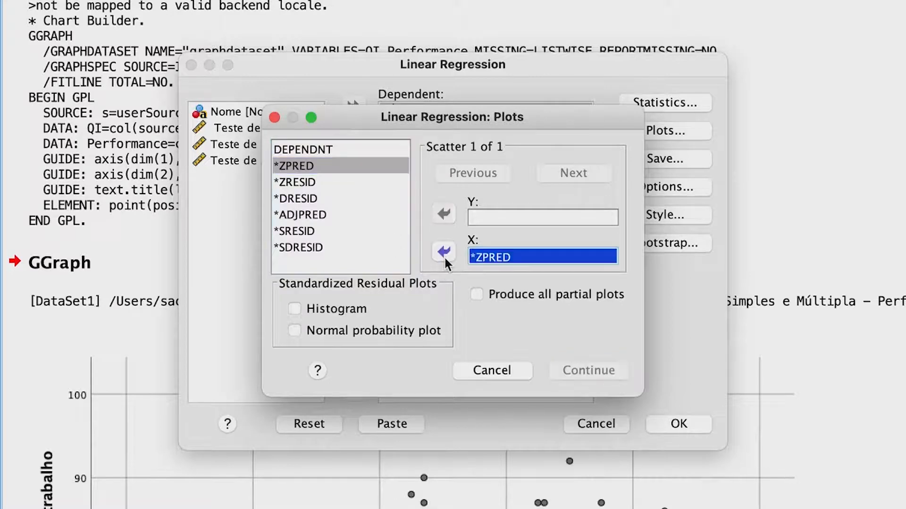
pyautogui.click(340, 184)
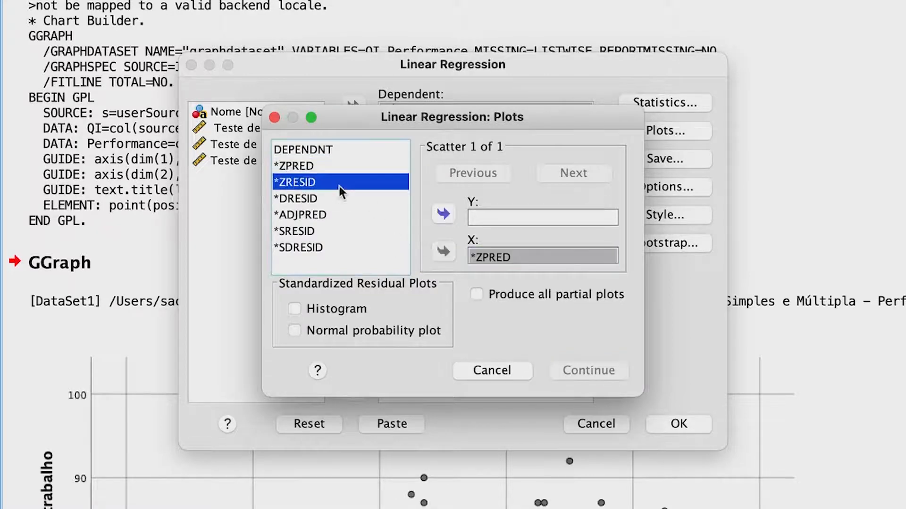
pyautogui.click(444, 214)
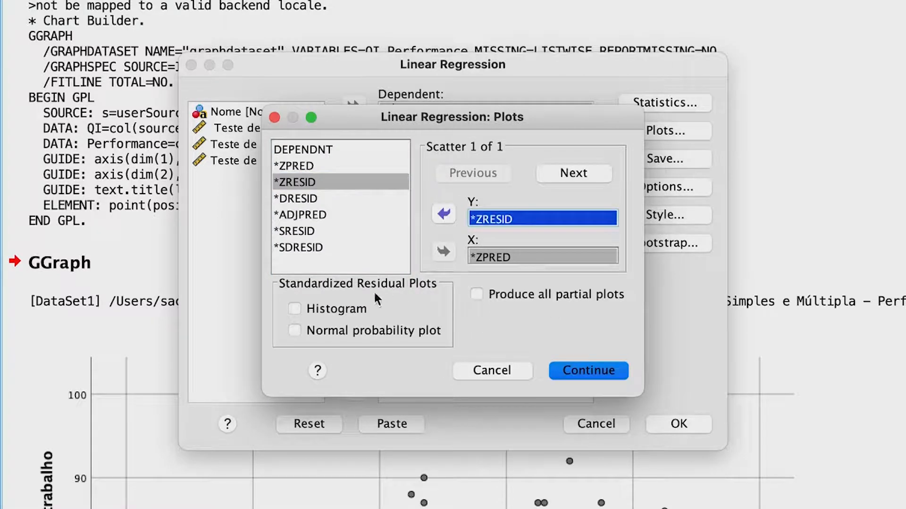
# Include the histogram and normal probability plot of the standardized residuals, and run the regression
pyautogui.click(360, 312)
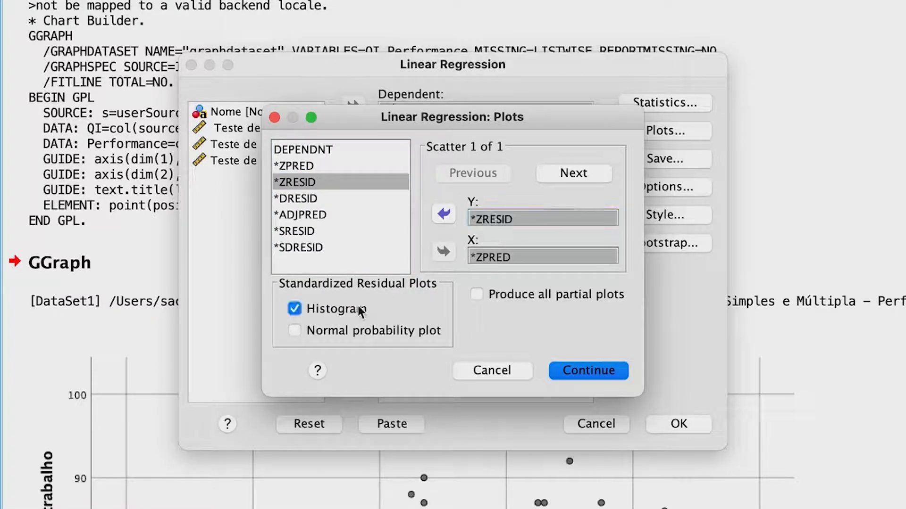
pyautogui.click(357, 332)
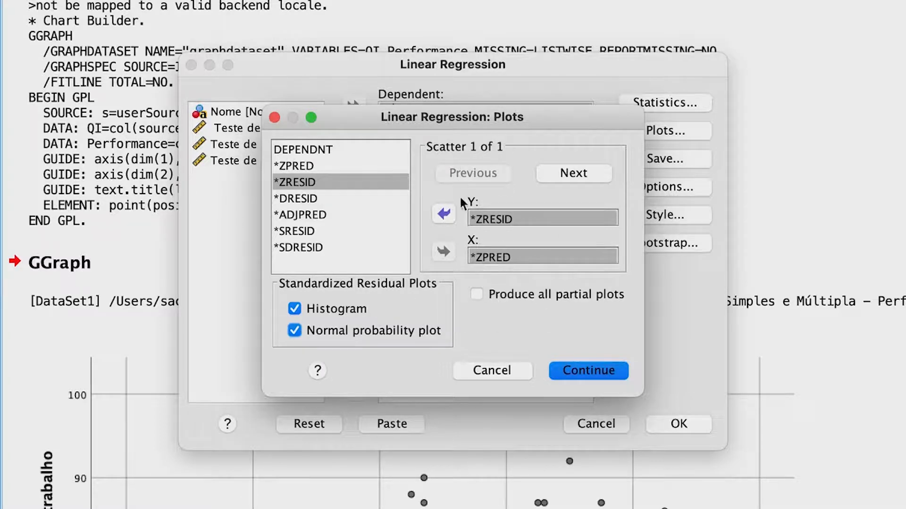
pyautogui.click(505, 212)
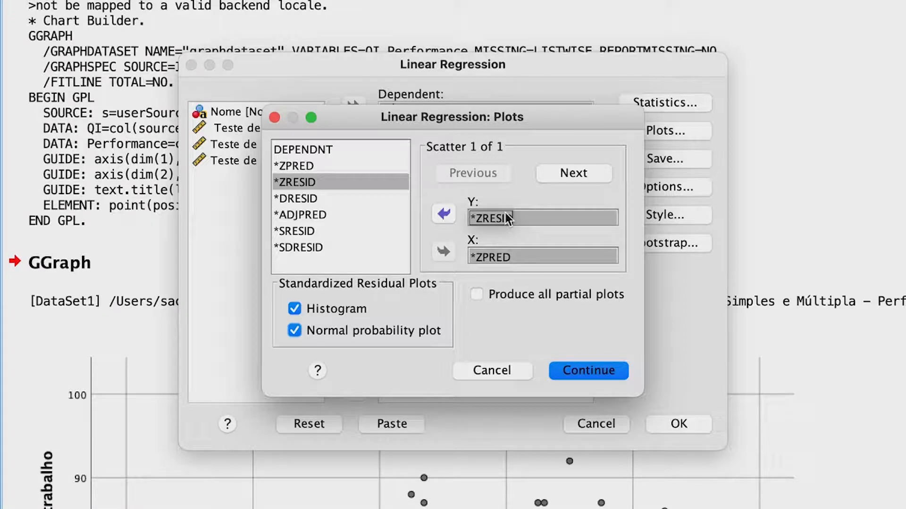
pyautogui.click(589, 371)
pyautogui.click(678, 425)
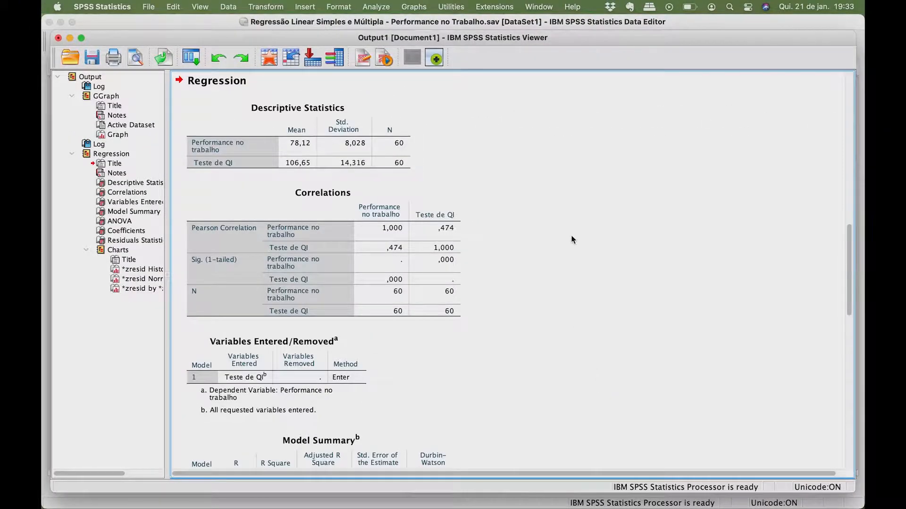
# Examine the Correlations, Variables Entered/Removed and Model Summary tables in the regression output
pyautogui.scroll(-4, 571, 236)
pyautogui.scroll(-8, 572, 240)
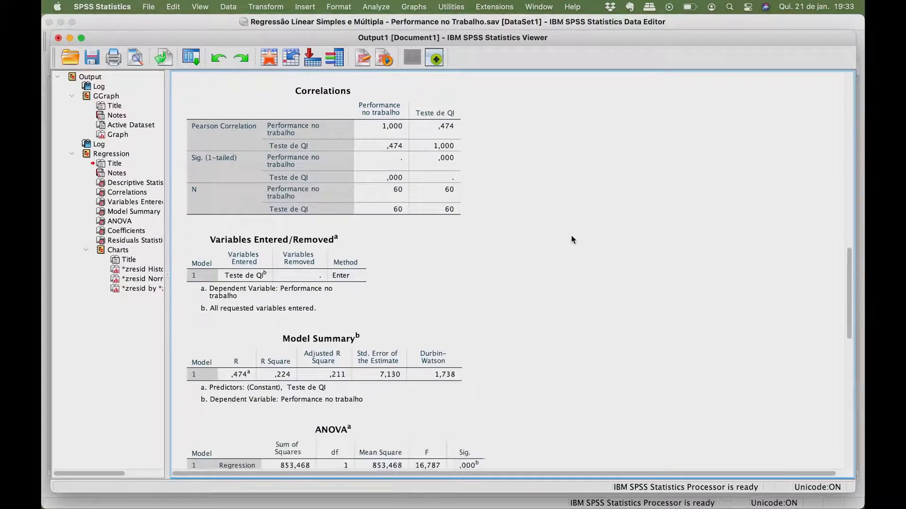
pyautogui.scroll(-2, 571, 239)
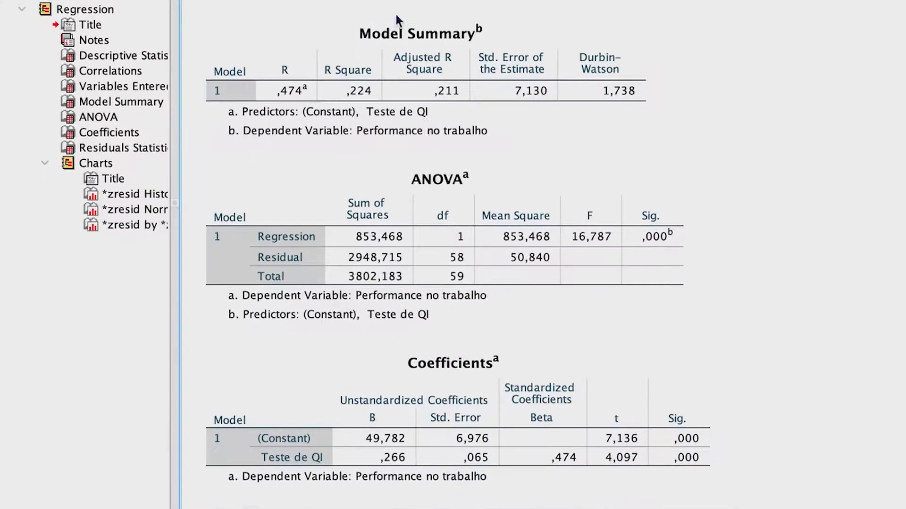
pyautogui.click(297, 221)
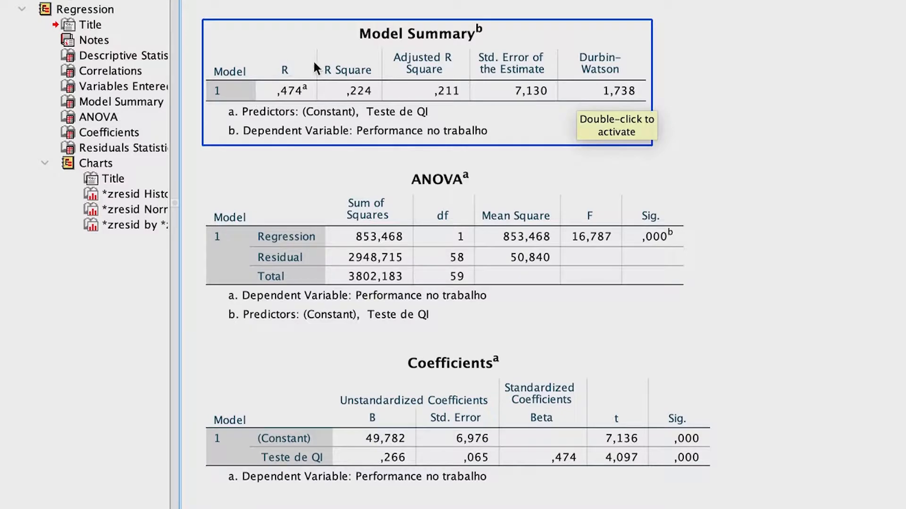
pyautogui.scroll(5, 318, 65)
pyautogui.click(482, 81)
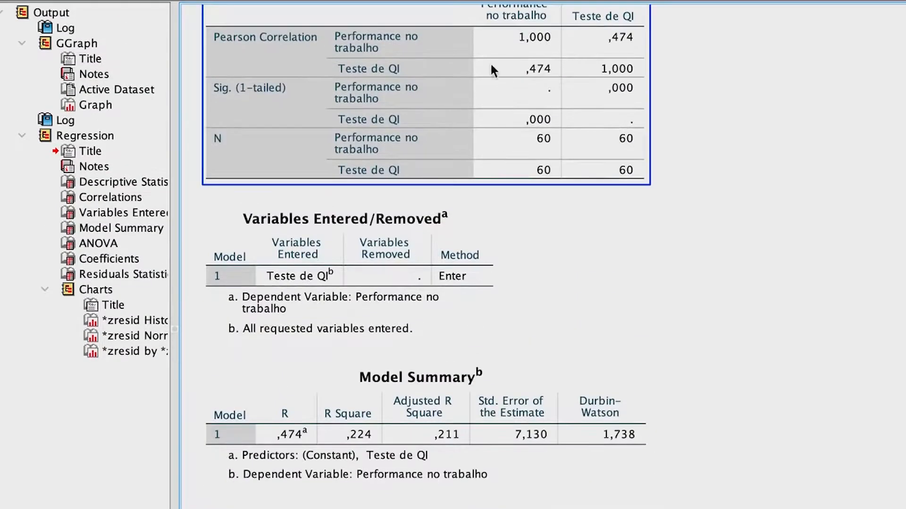
pyautogui.scroll(1, 438, 78)
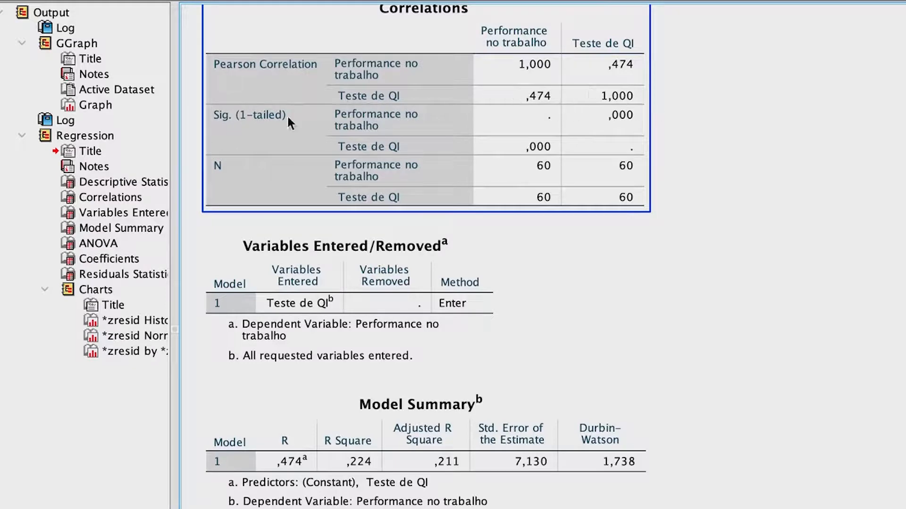
pyautogui.click(353, 274)
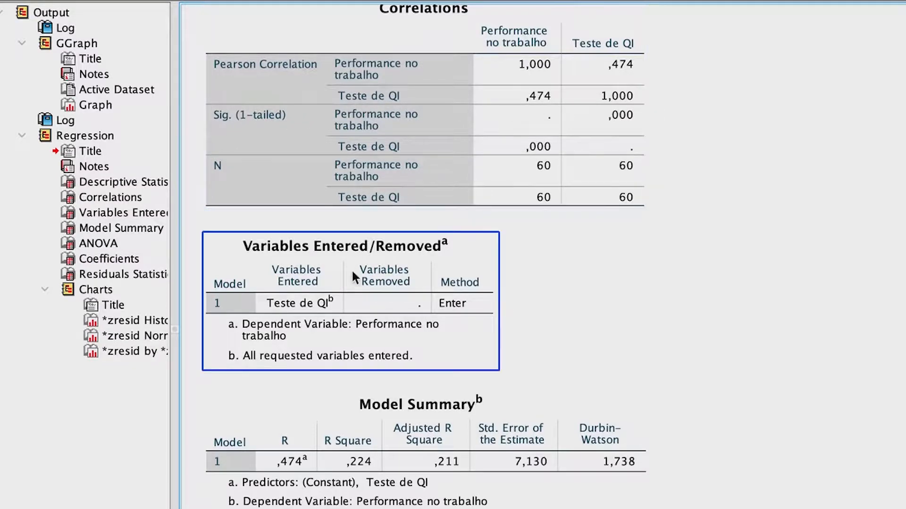
pyautogui.scroll(-4, 354, 276)
pyautogui.scroll(-3, 353, 275)
pyautogui.click(353, 274)
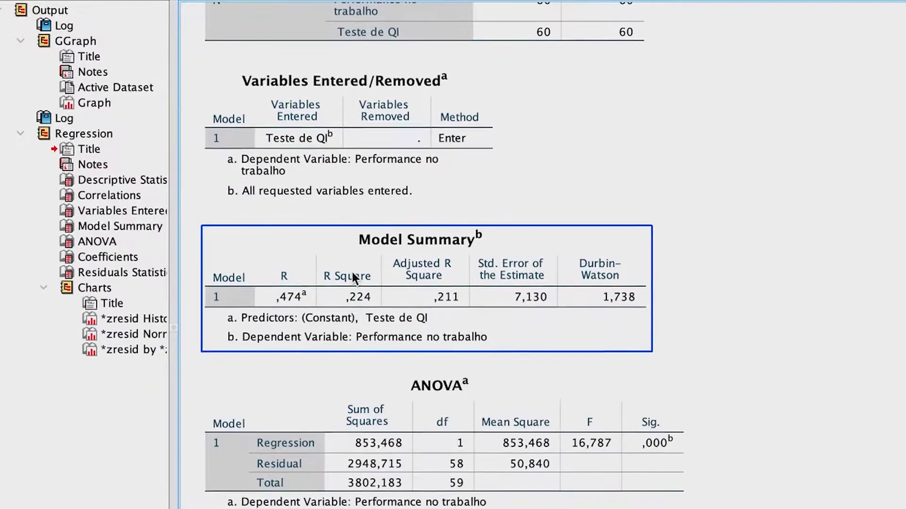
# Examine the significance in the ANOVA table and the constant and Teste de QI values in the Coefficients table
pyautogui.scroll(-5, 345, 250)
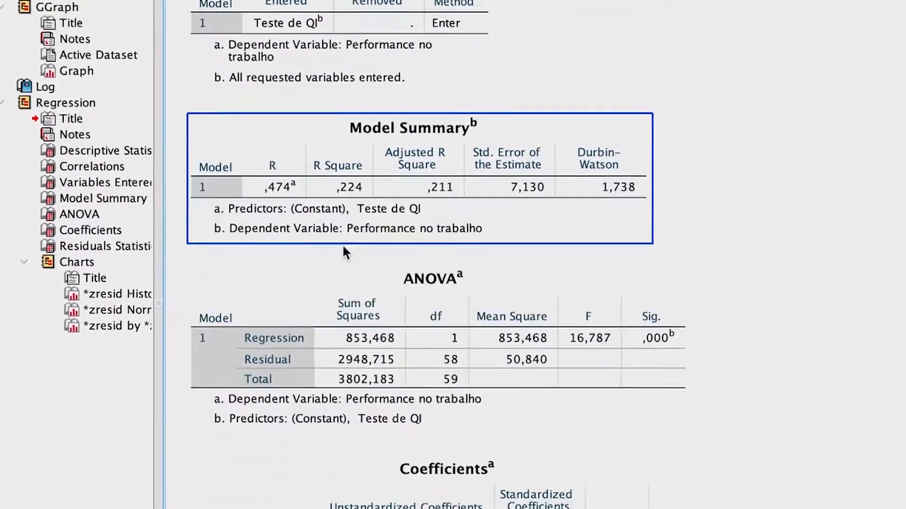
pyautogui.click(341, 240)
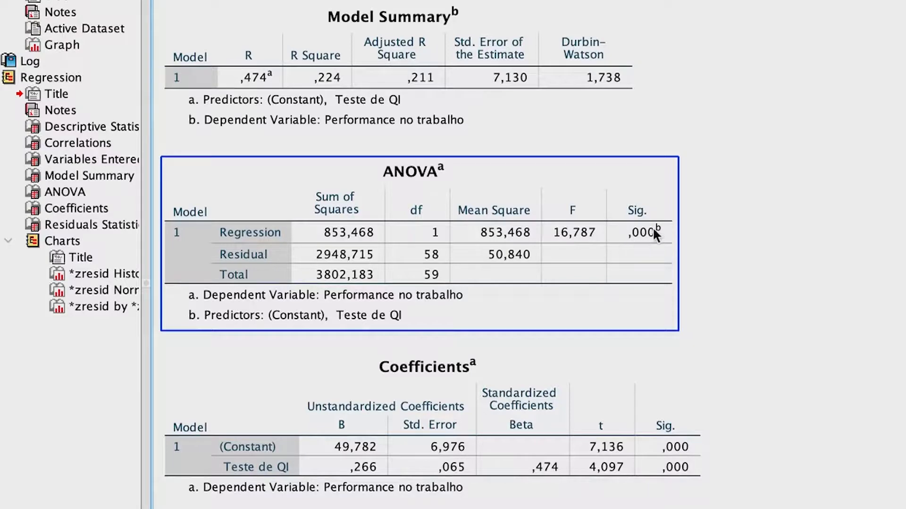
pyautogui.scroll(-2, 620, 321)
pyautogui.click(620, 322)
pyautogui.scroll(-3, 620, 322)
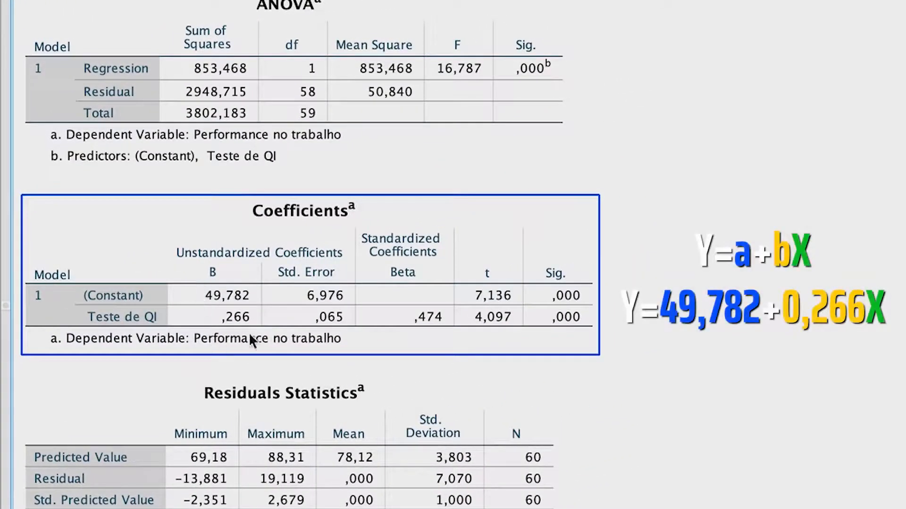
pyautogui.click(224, 376)
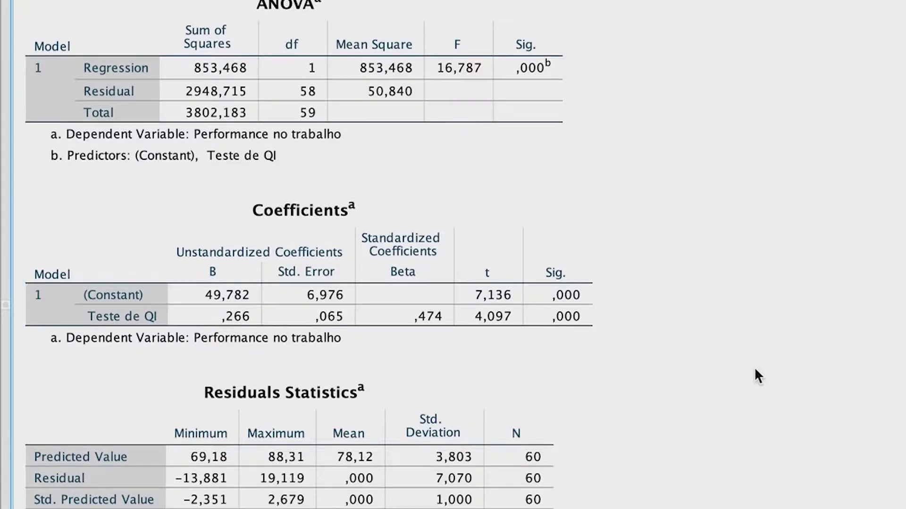
# Review the Residuals Statistics table, the residual histogram and the normal P-P plot for outliers and normality
pyautogui.scroll(-6, 759, 372)
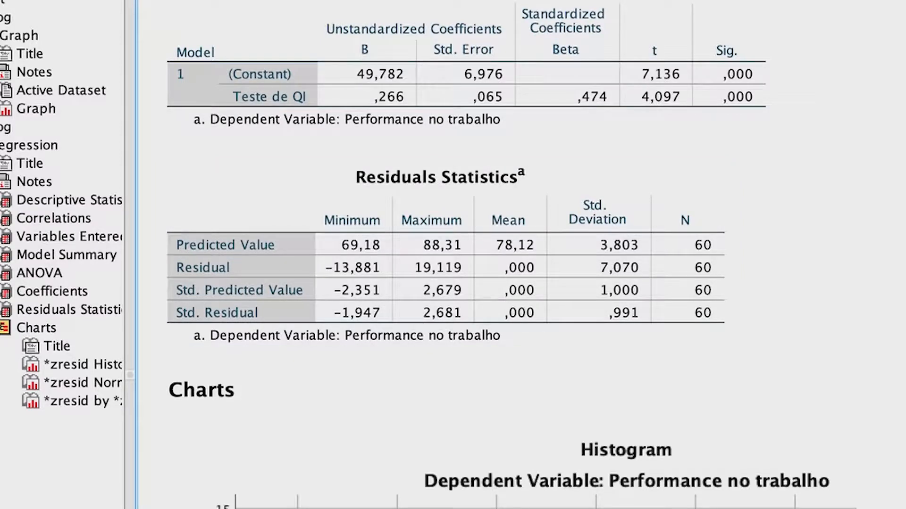
pyautogui.scroll(-10, 785, 300)
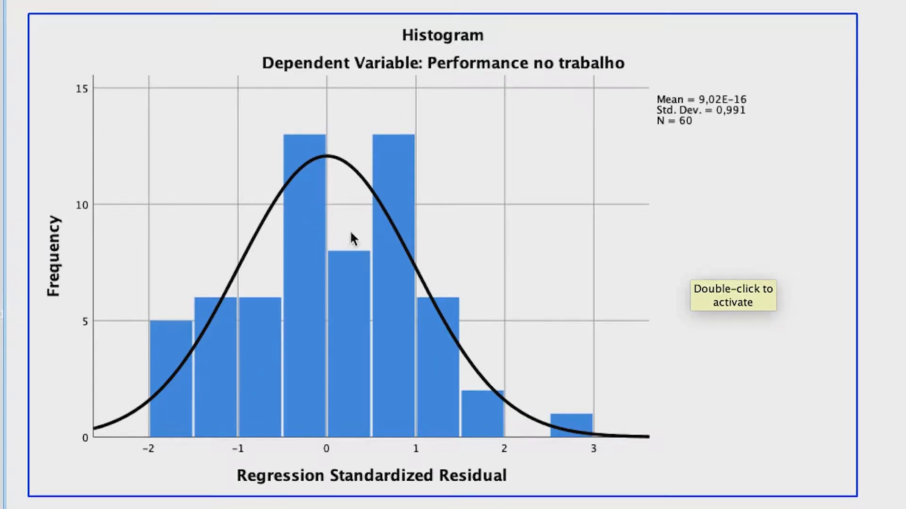
pyautogui.scroll(-10, 886, 377)
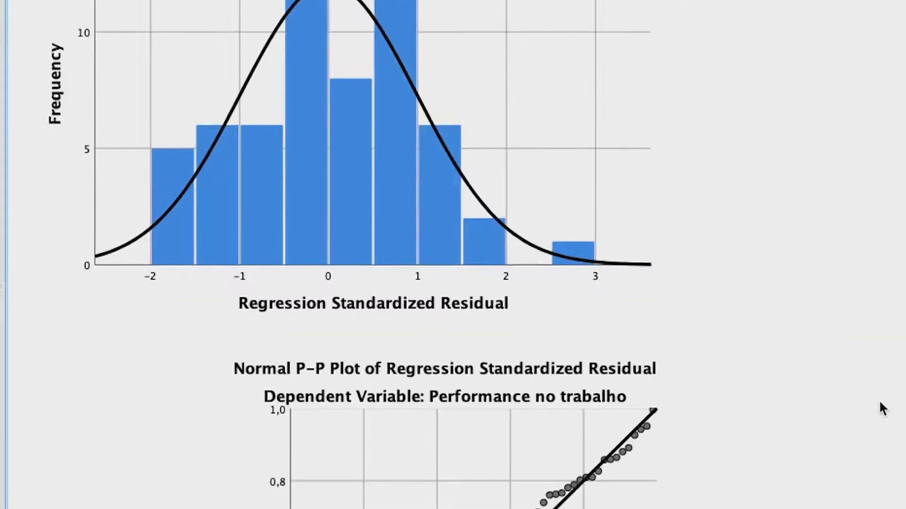
pyautogui.scroll(-2, 838, 325)
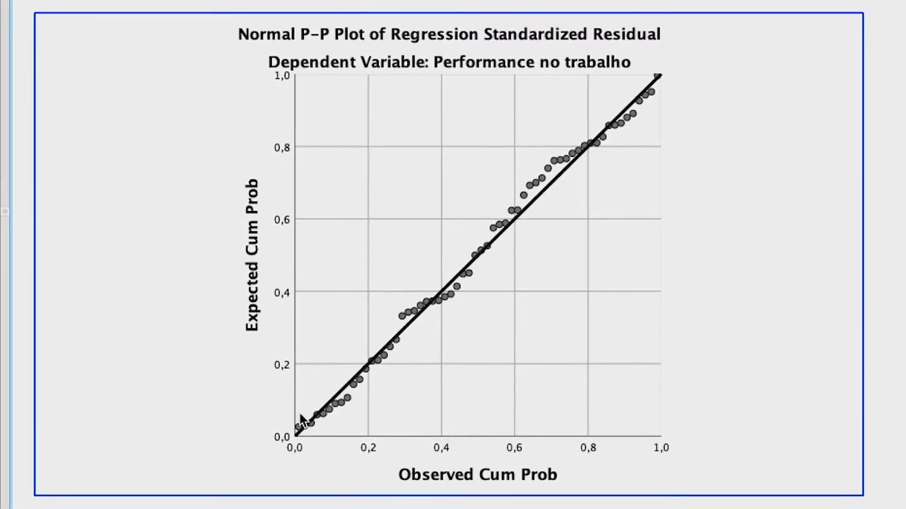